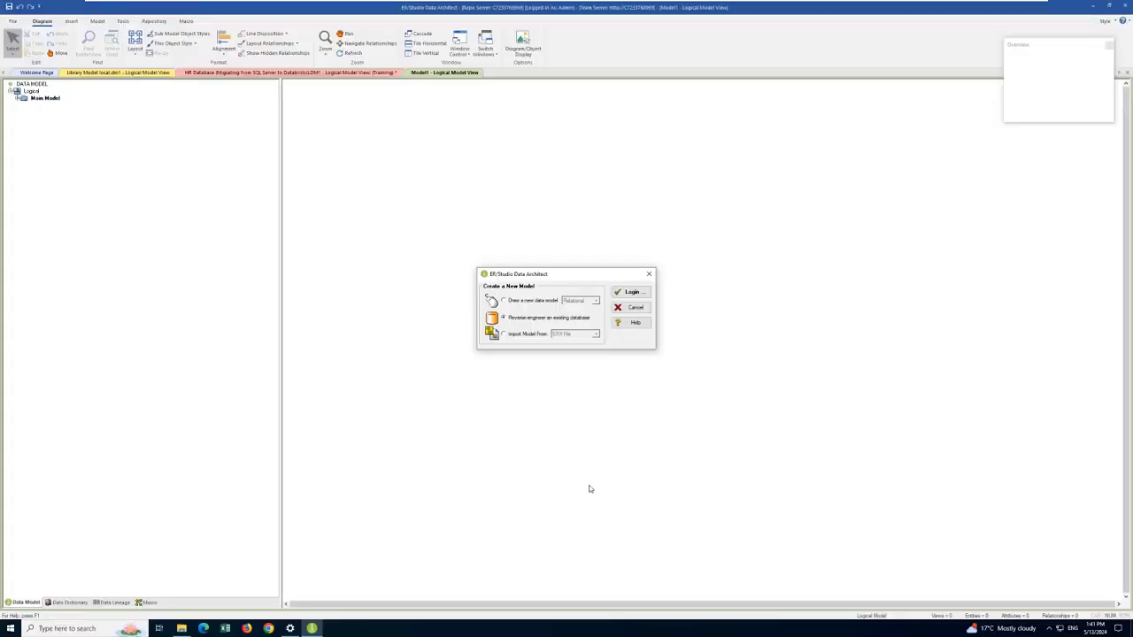
# Step: Start reverse engineering an existing database over ODBC with the Databricks Idera Instance datasource
pyautogui.click(629, 294)
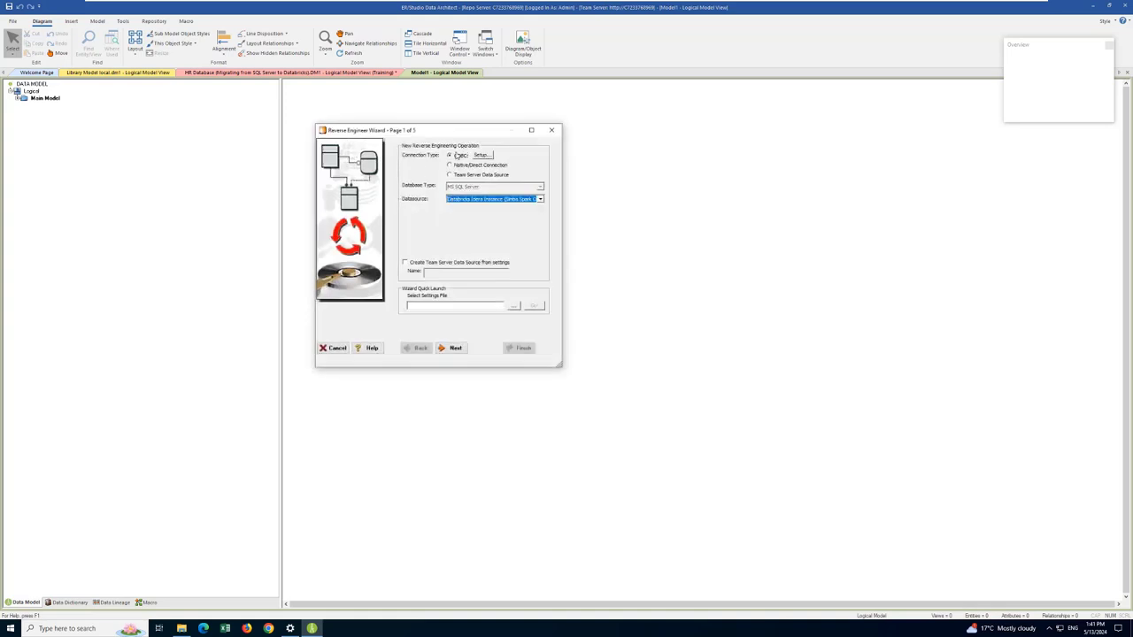
pyautogui.click(540, 200)
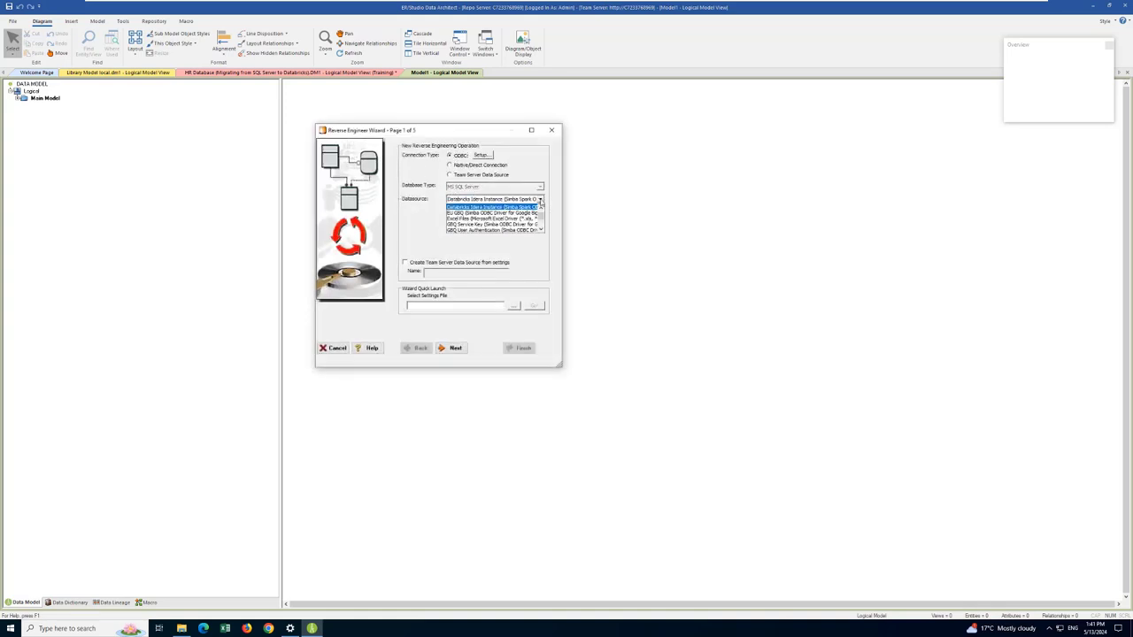
pyautogui.click(421, 212)
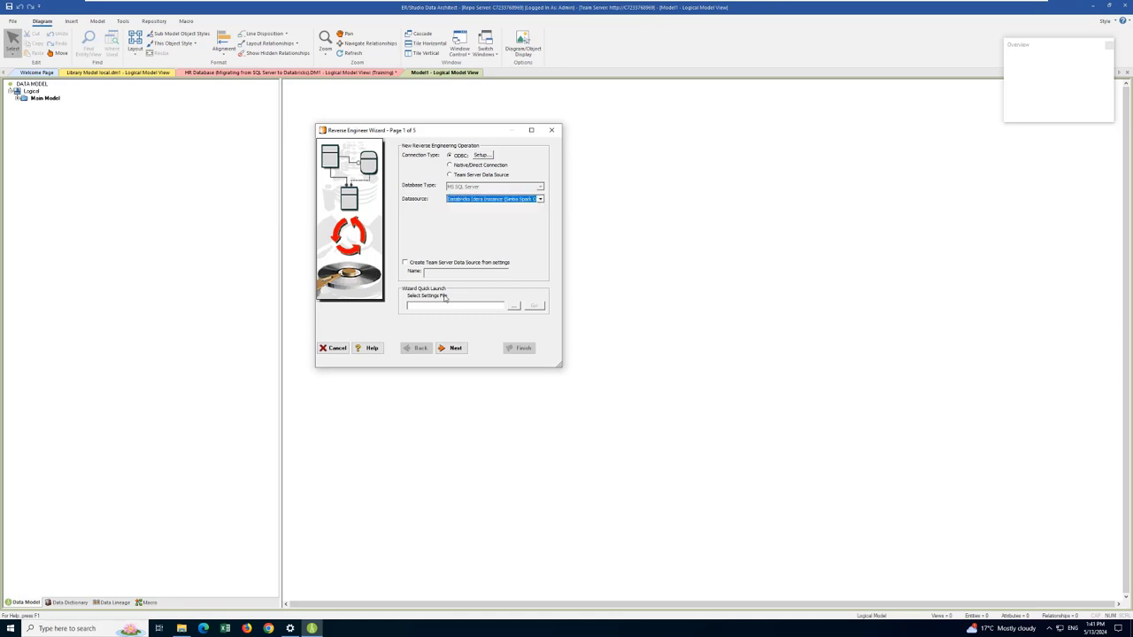
pyautogui.click(455, 348)
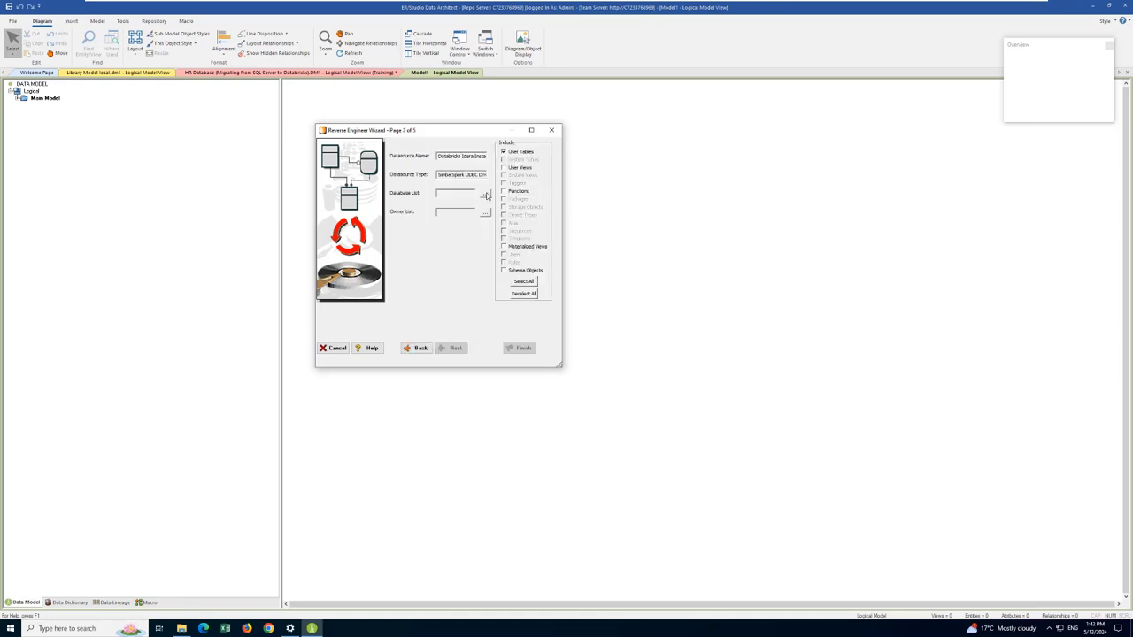
# Step: Select main as the database to reverse engineer
pyautogui.click(485, 194)
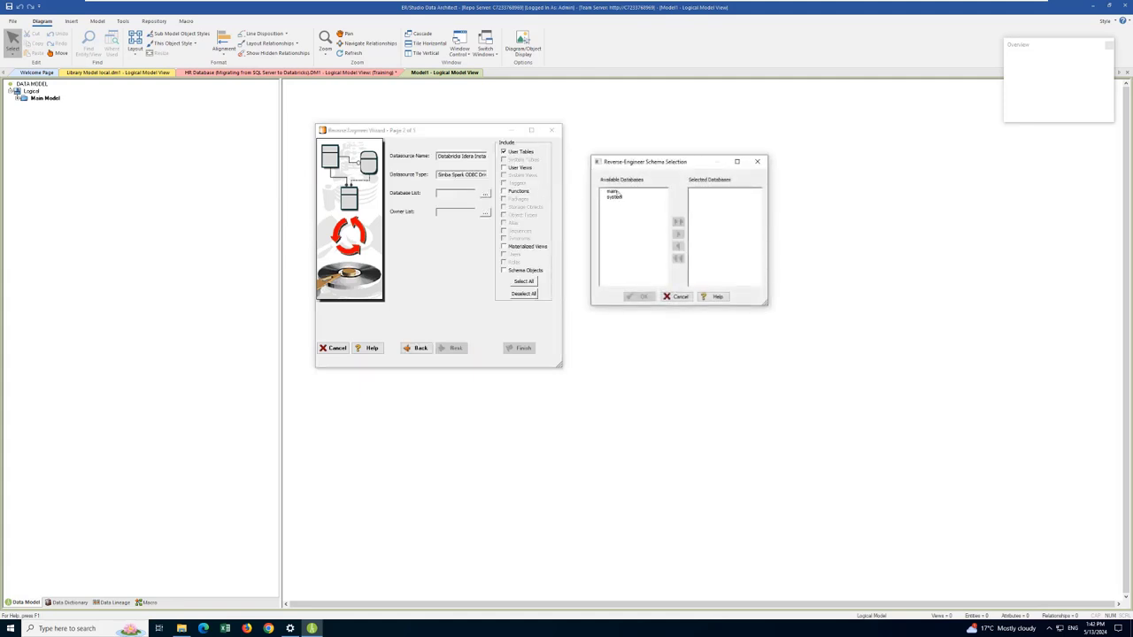
pyautogui.click(617, 192)
pyautogui.click(677, 233)
pyautogui.click(640, 297)
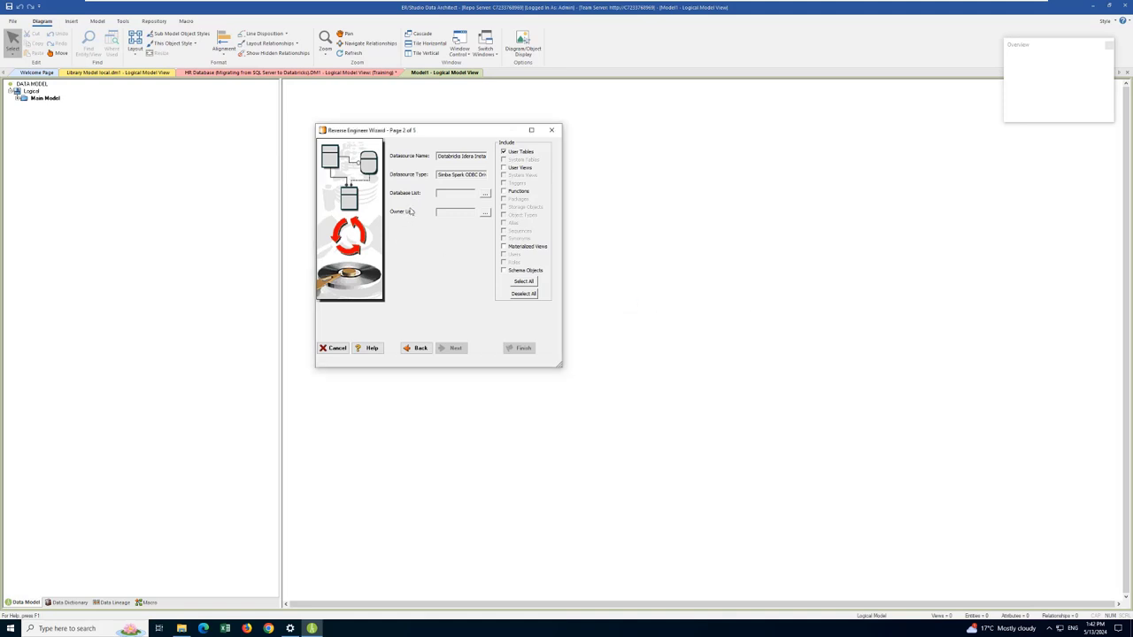
# Step: Limit the reverse engineering to the trng_db owner instead of all owners
pyautogui.click(485, 213)
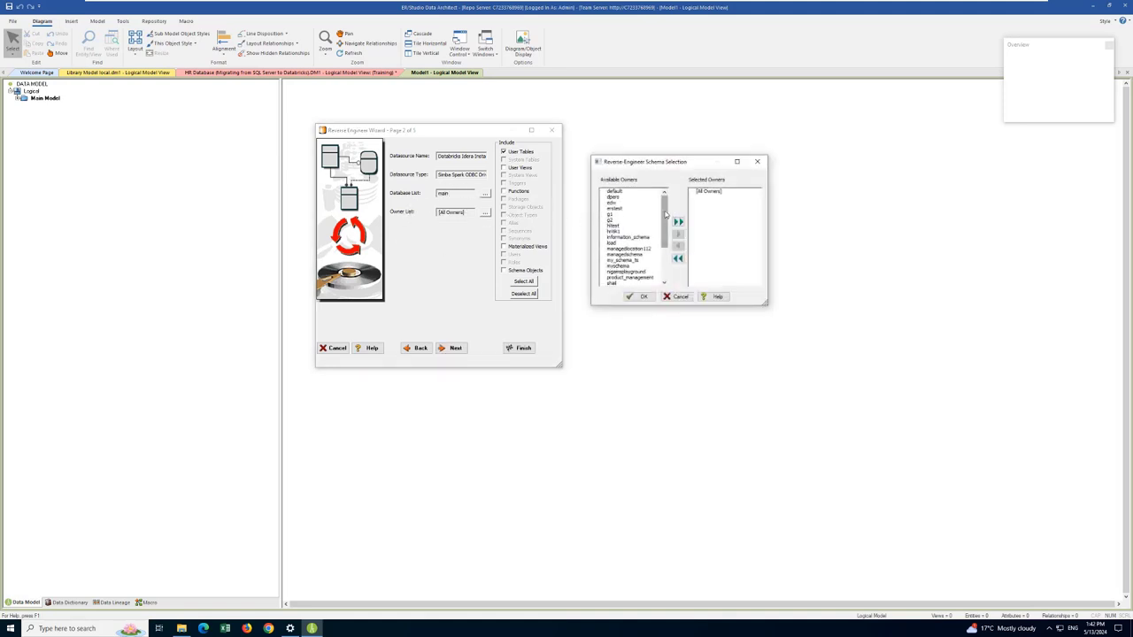
pyautogui.moveTo(667, 214); pyautogui.dragTo(665, 259)
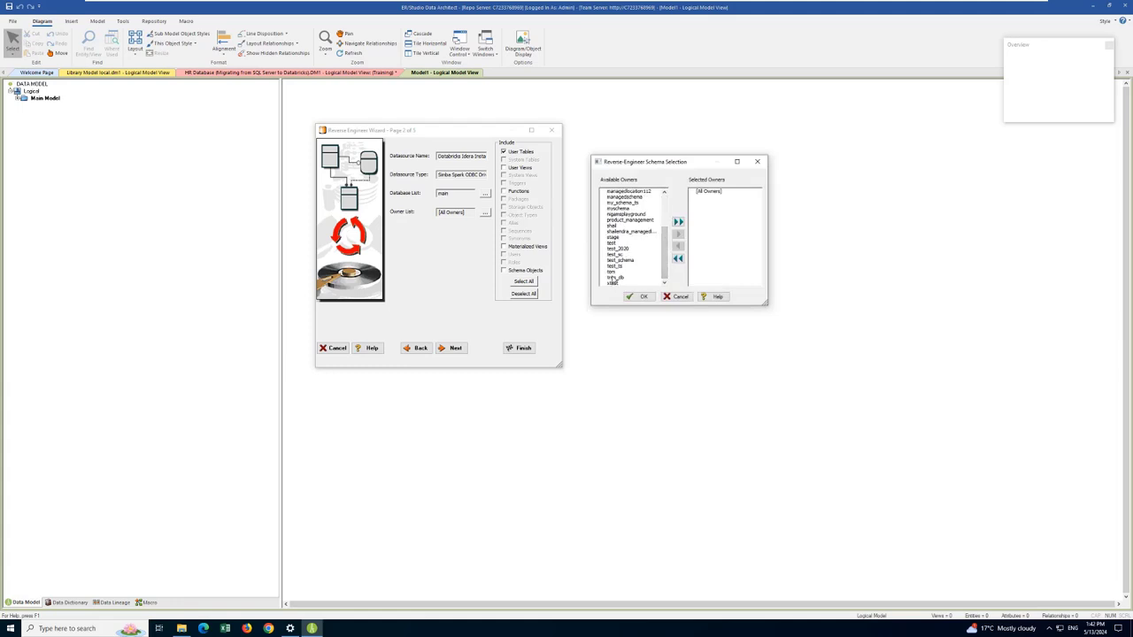
pyautogui.click(615, 277)
pyautogui.click(678, 234)
pyautogui.click(640, 297)
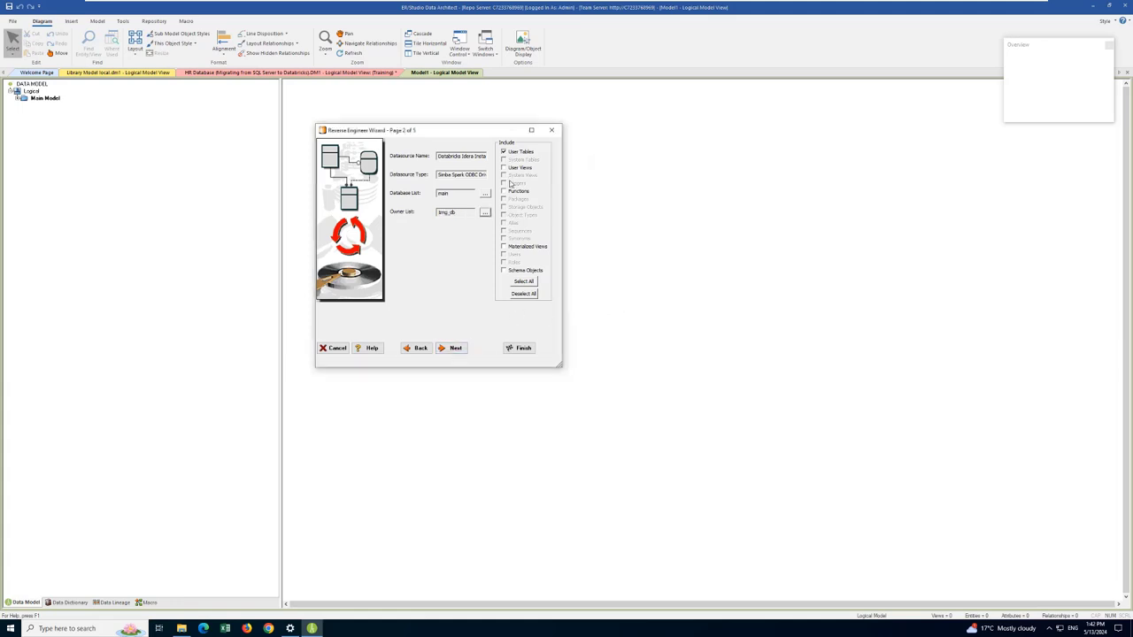
# Step: Keep user tables only, all listed trng_db tables and the default inference, dependency and layout options
pyautogui.click(455, 348)
pyautogui.click(455, 348)
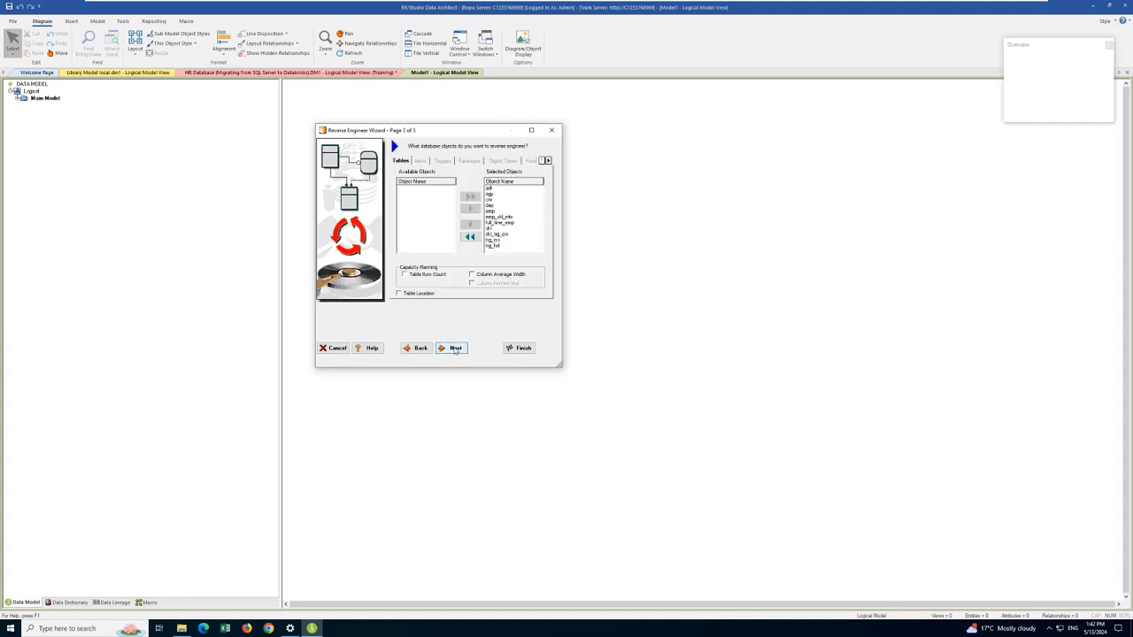
pyautogui.click(454, 348)
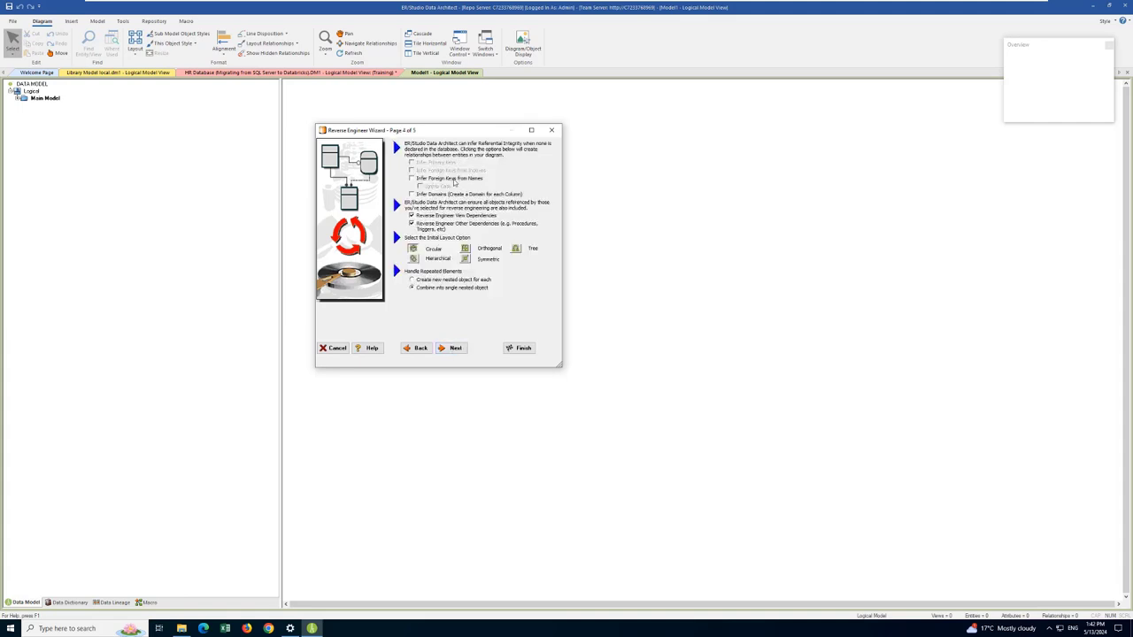
pyautogui.click(455, 350)
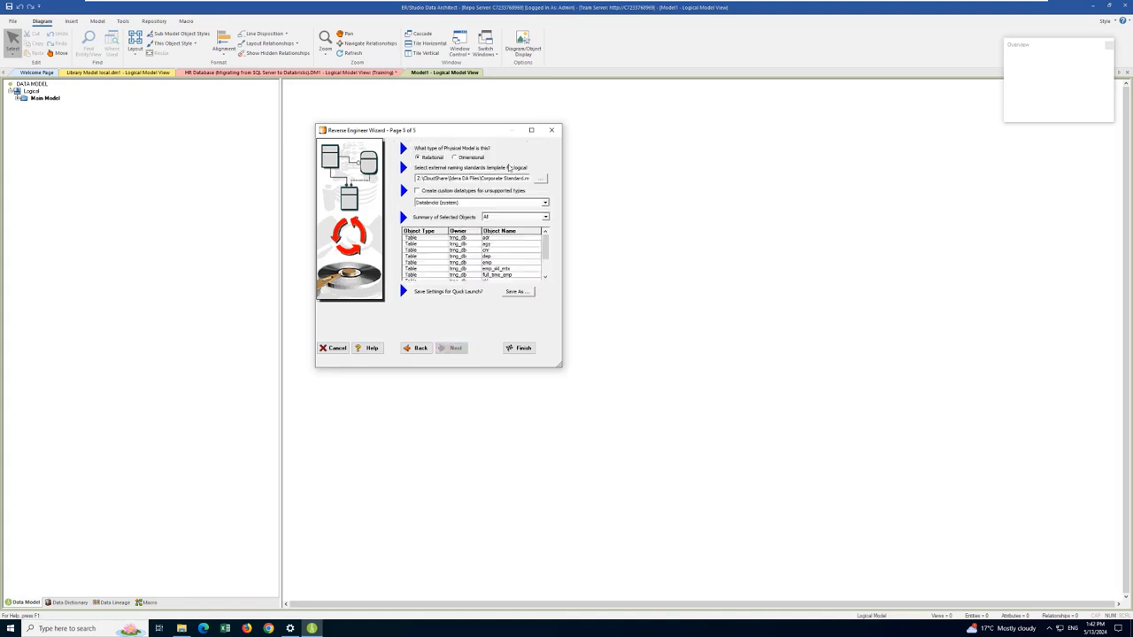
# Step: Choose the Corporate Standard naming standards template for the logical names, run the reverse engineering and close its log
pyautogui.click(542, 179)
pyautogui.doubleClick(471, 196)
pyautogui.click(519, 349)
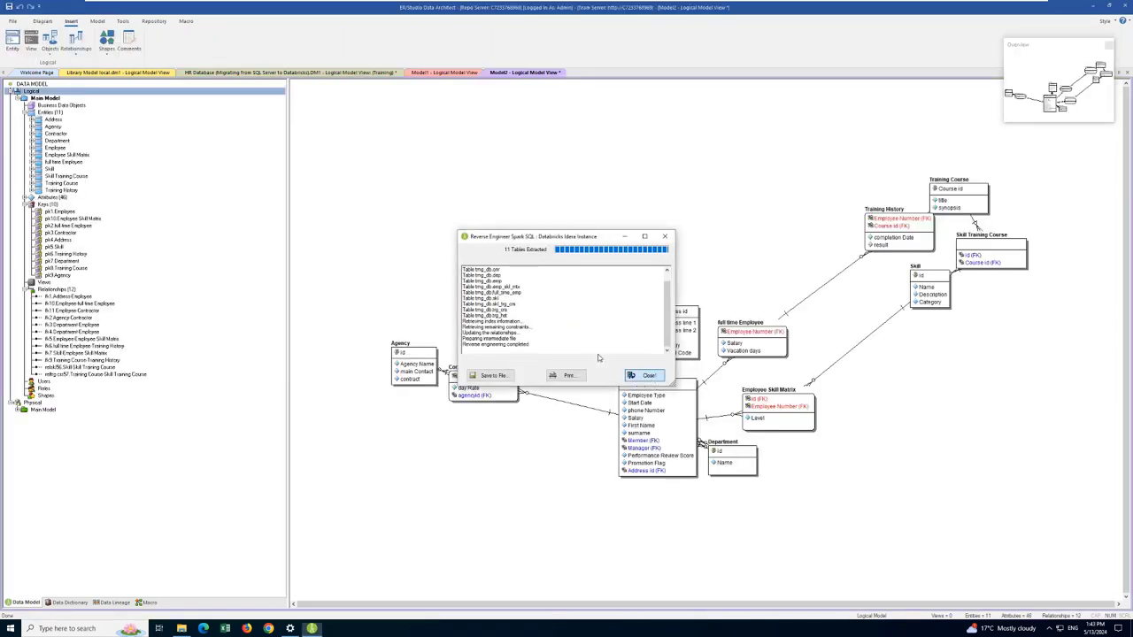
pyautogui.click(644, 375)
# Step: Apply a hierarchical layout to the physical Main Model diagram
pyautogui.click(45, 409)
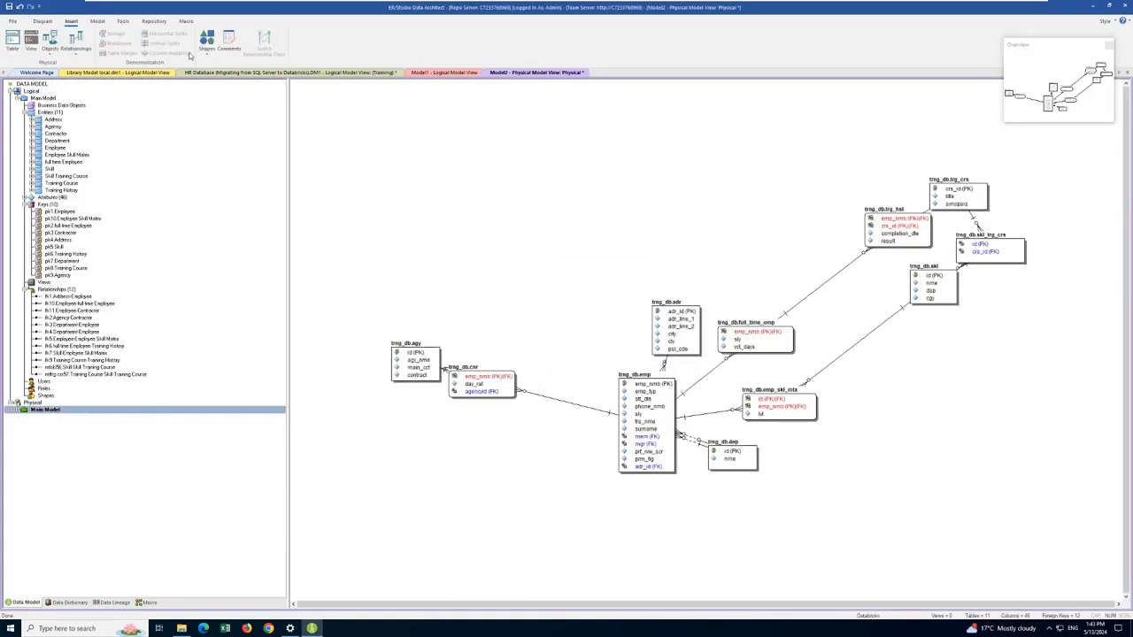
pyautogui.click(42, 21)
pyautogui.click(135, 40)
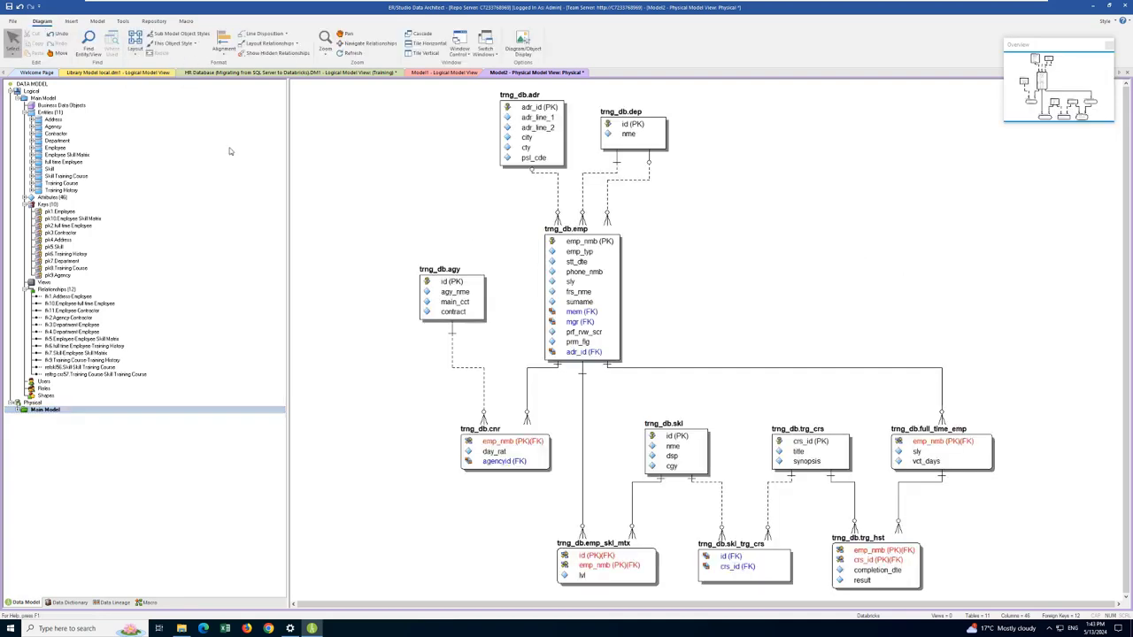
# Step: Apply the hierarchical layout to the logical Main Model diagram
pyautogui.click(43, 98)
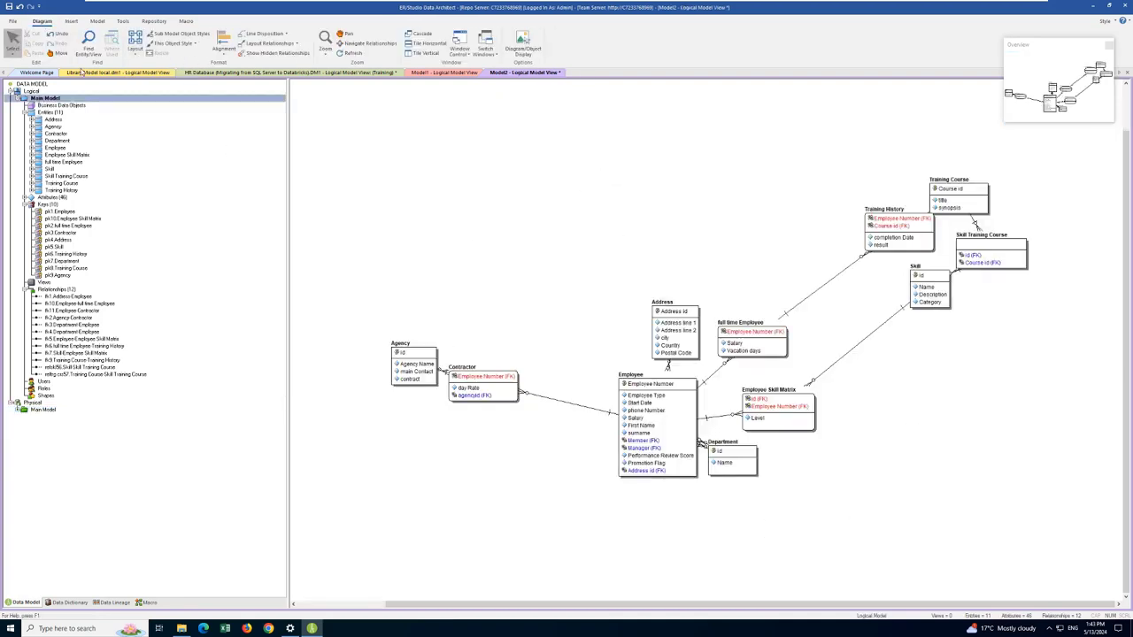
pyautogui.click(134, 46)
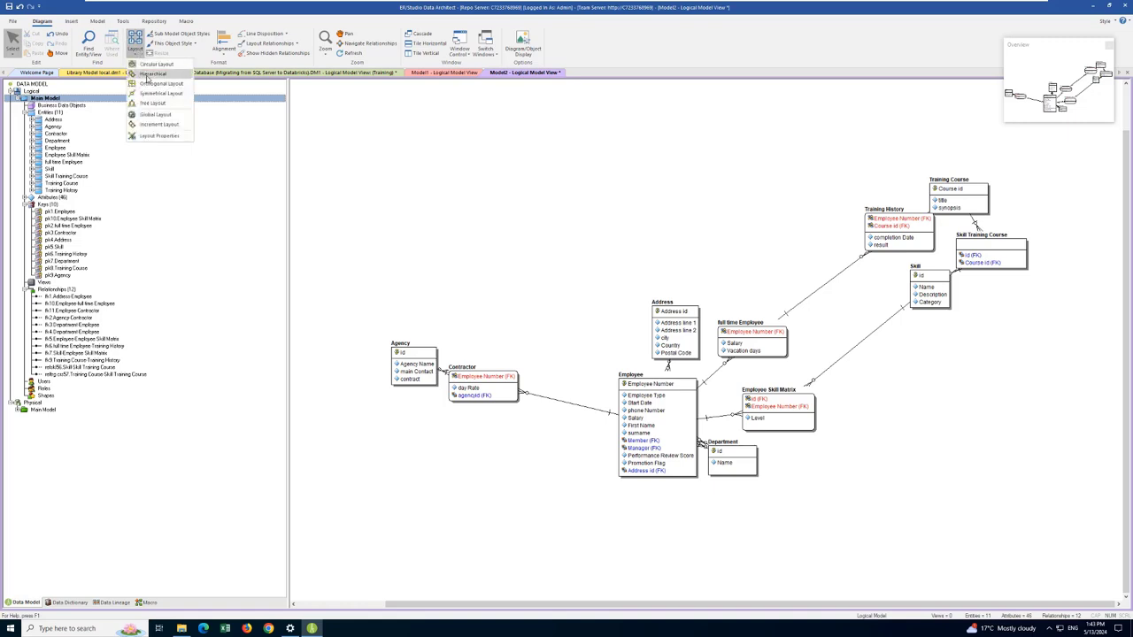
pyautogui.click(148, 74)
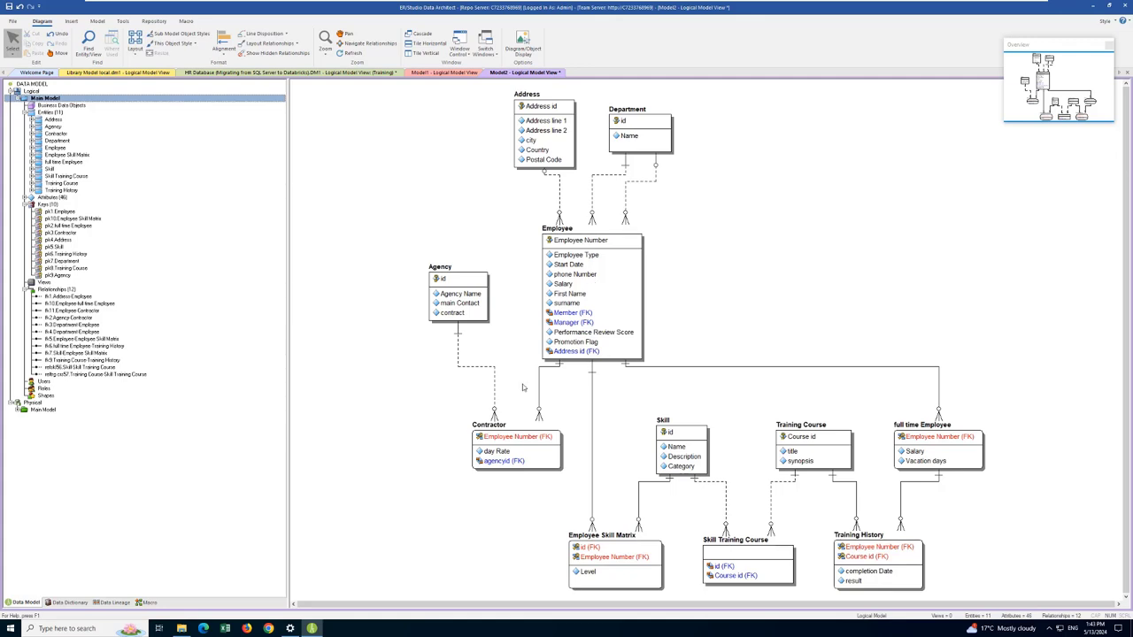
# Step: Review the physical emp table's definition, column details, clustering keys and storage settings
pyautogui.click(38, 411)
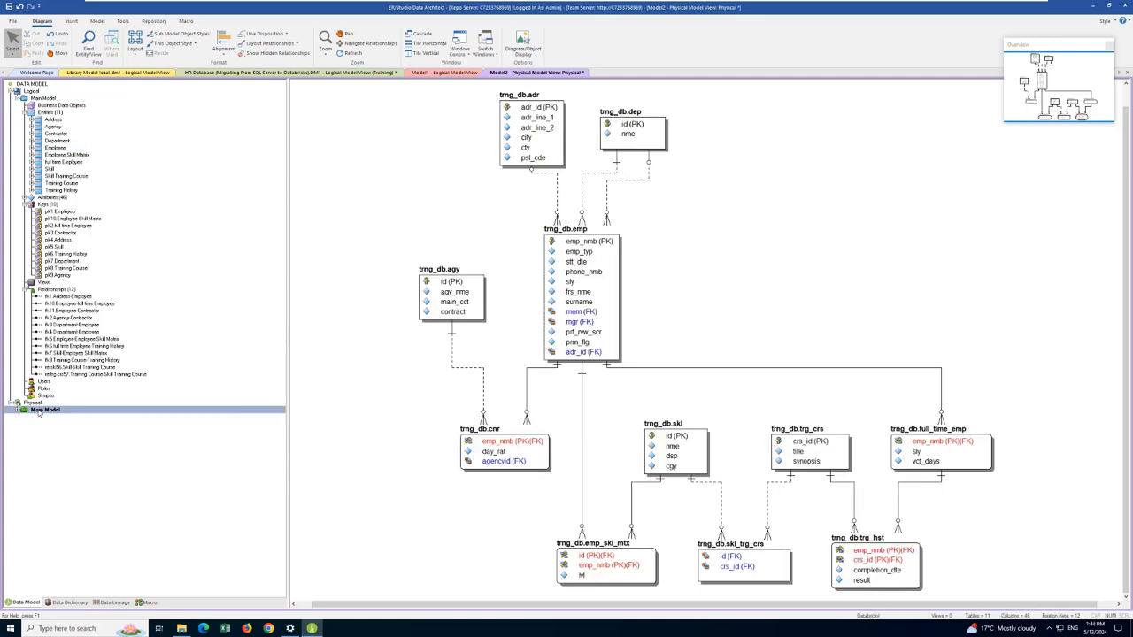
pyautogui.doubleClick(605, 291)
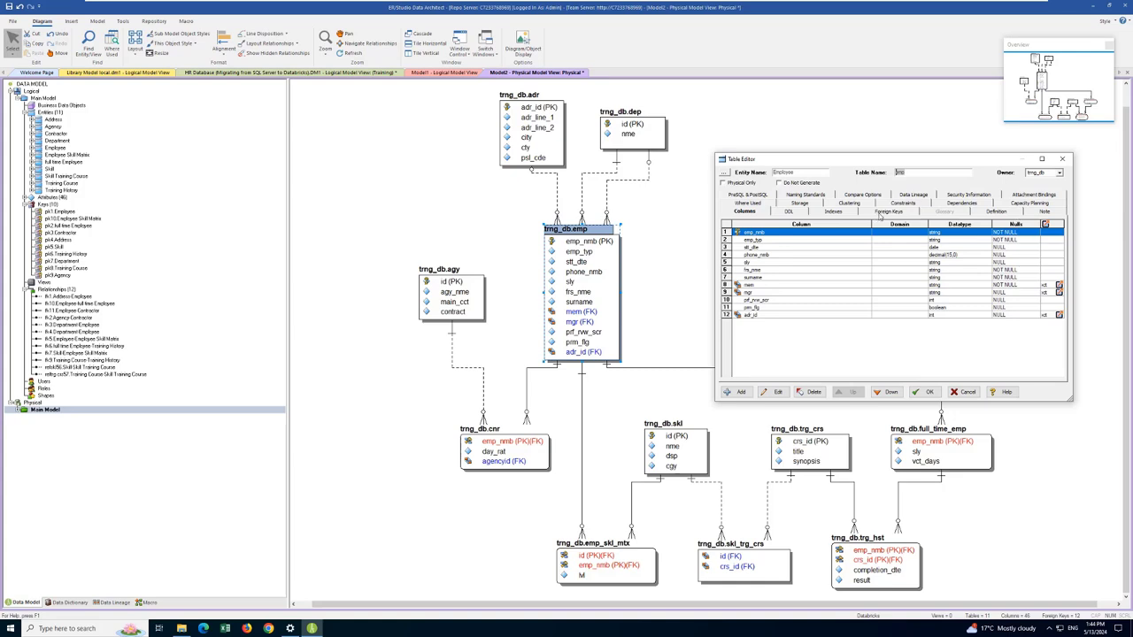
pyautogui.click(999, 211)
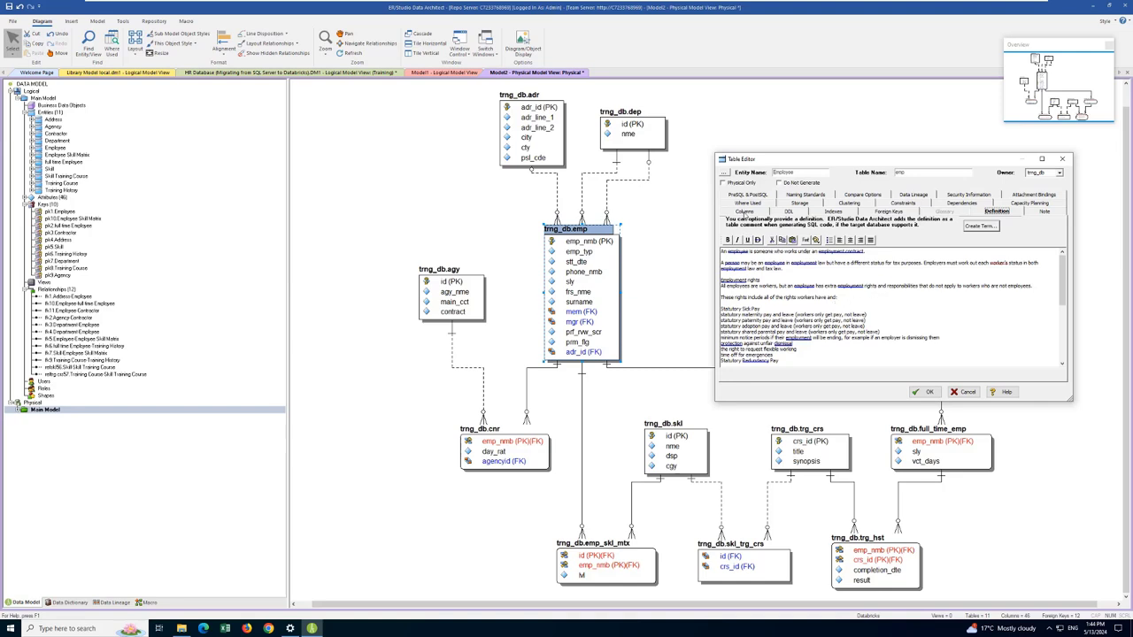
pyautogui.click(745, 212)
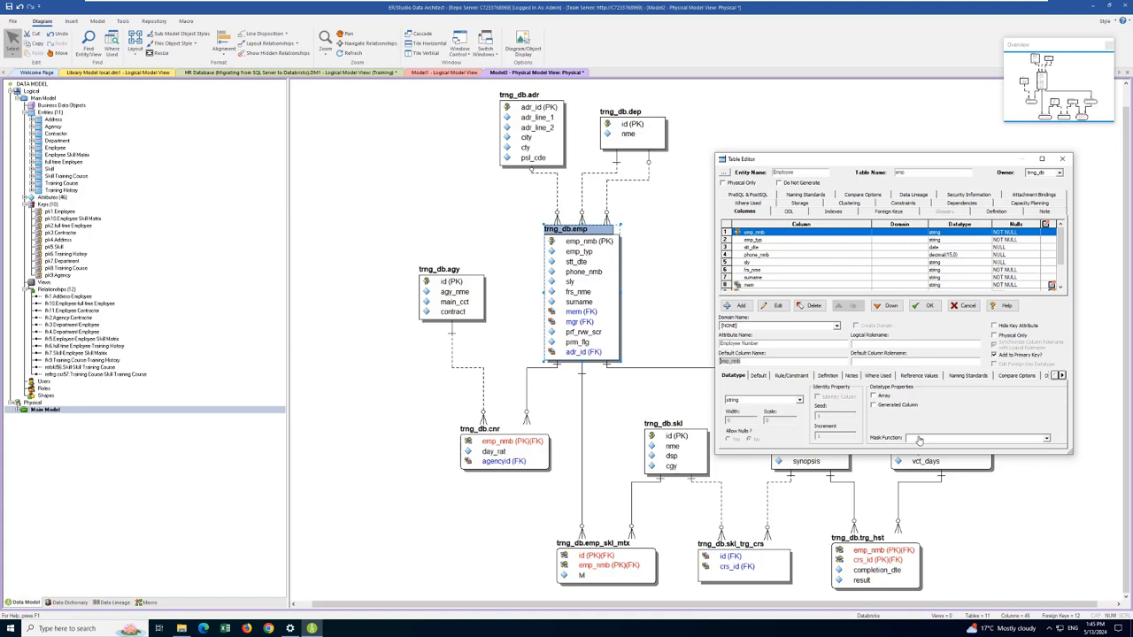
pyautogui.click(848, 203)
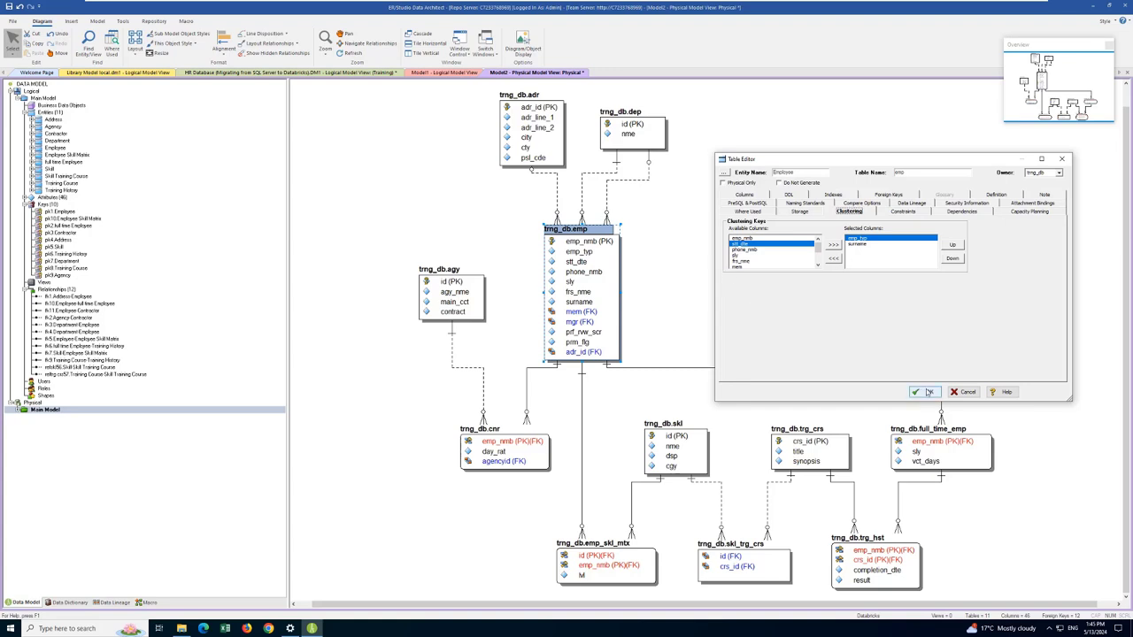
pyautogui.click(812, 214)
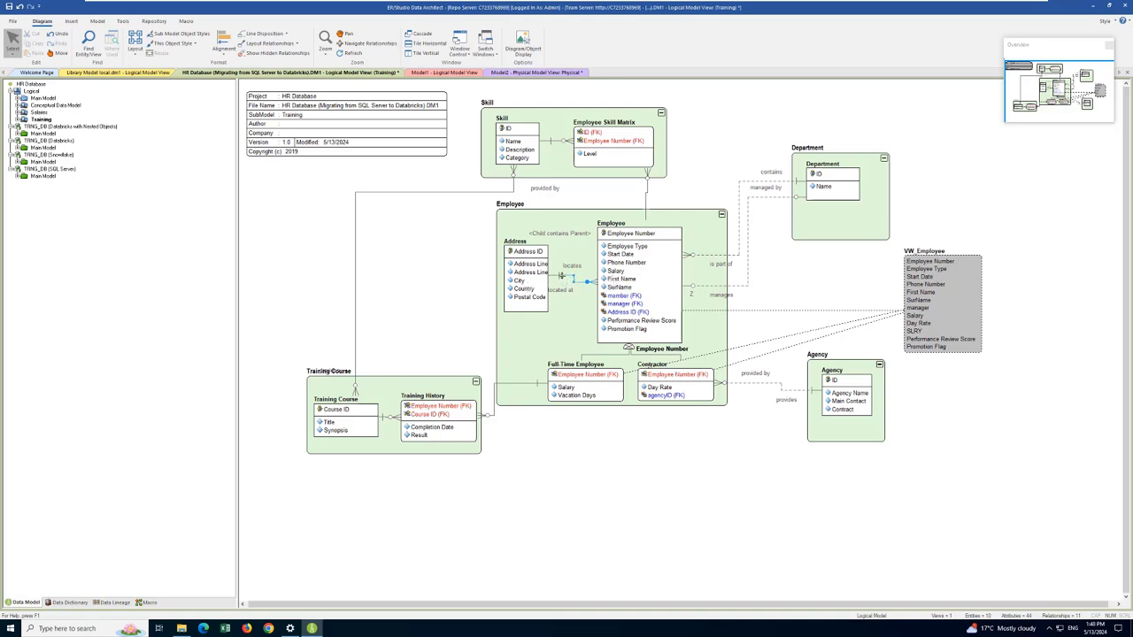
# Step: Review the containment settings of the Address to Employee relationship in the HR Database Training submodel
pyautogui.doubleClick(560, 276)
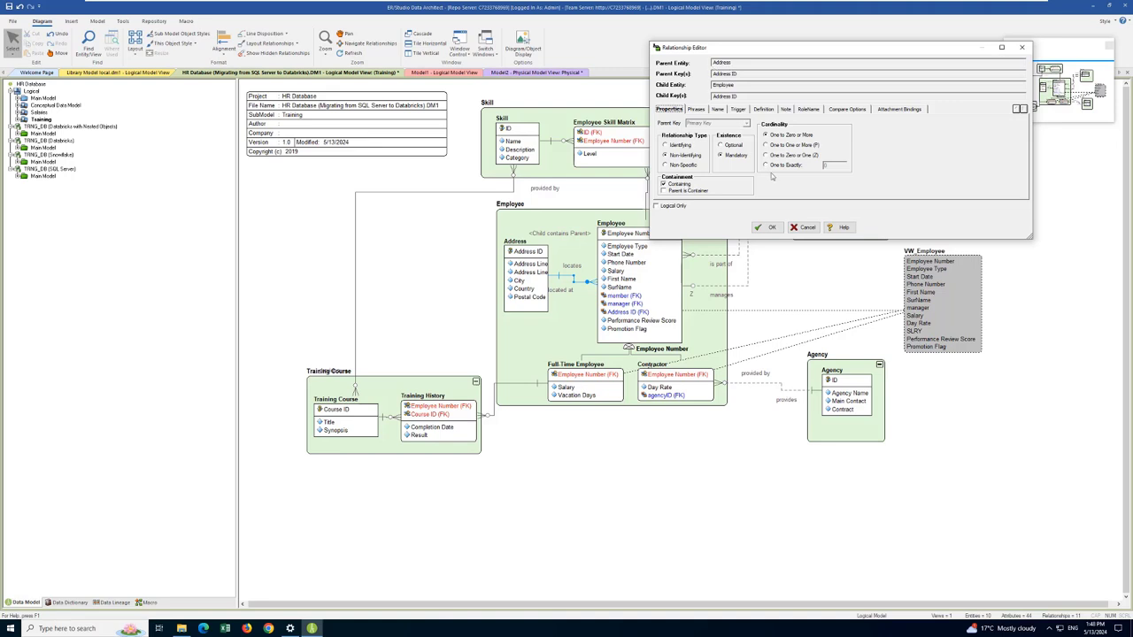
pyautogui.click(771, 228)
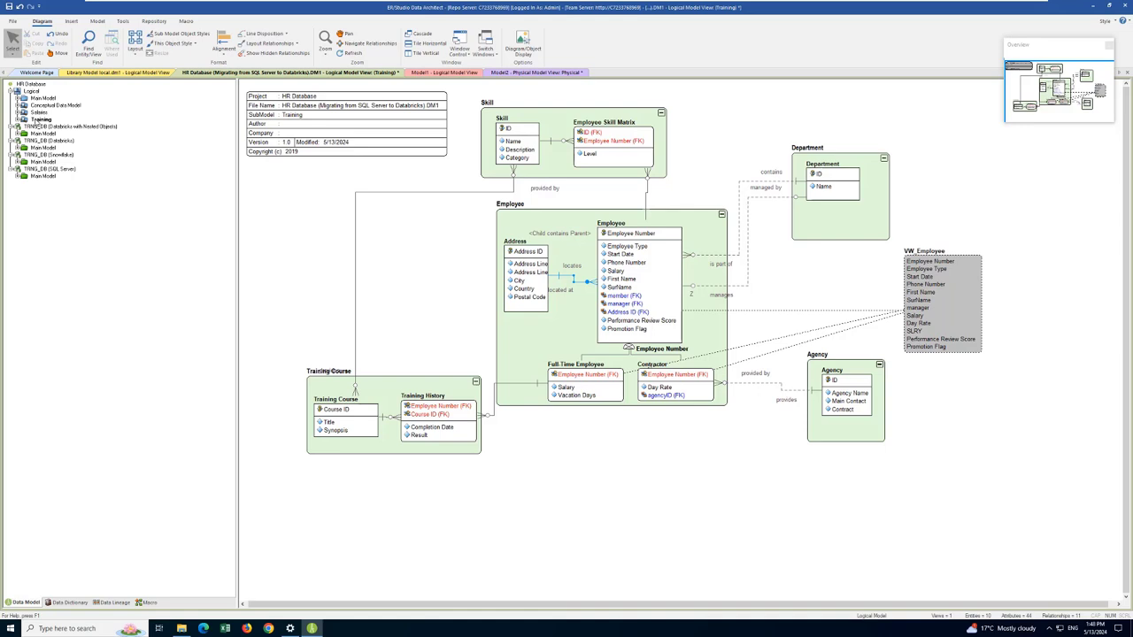
# Step: Generate a relational Databricks physical model named TRNG_DB (Databricks with Nested Objects) from the Training submodel, using the Corporate Standard naming template
pyautogui.rightClick(37, 120)
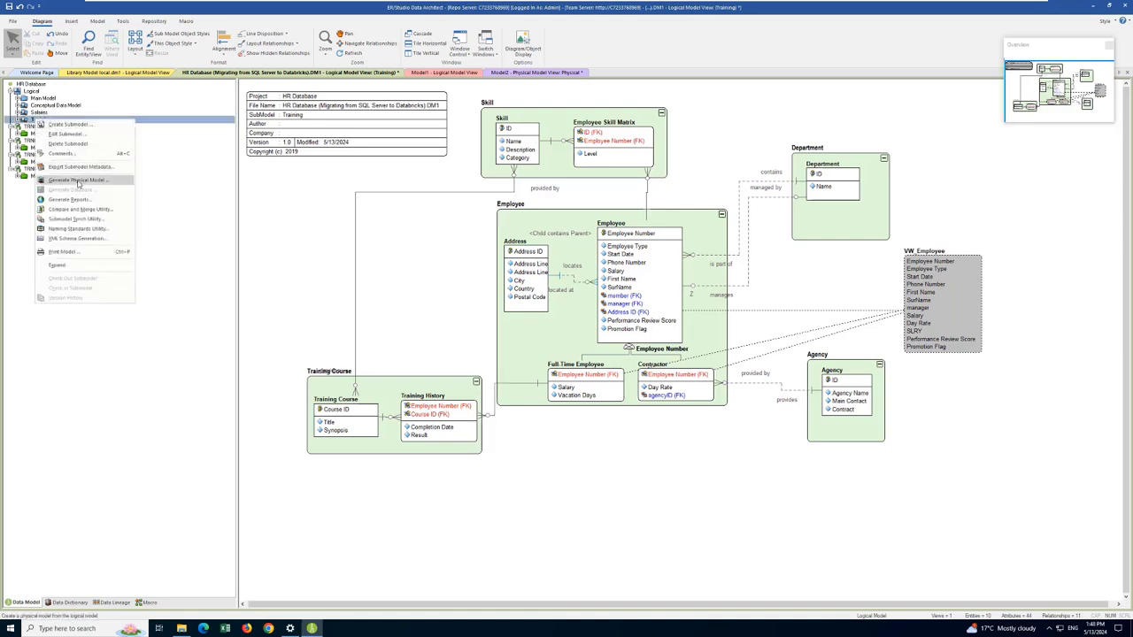
pyautogui.click(78, 181)
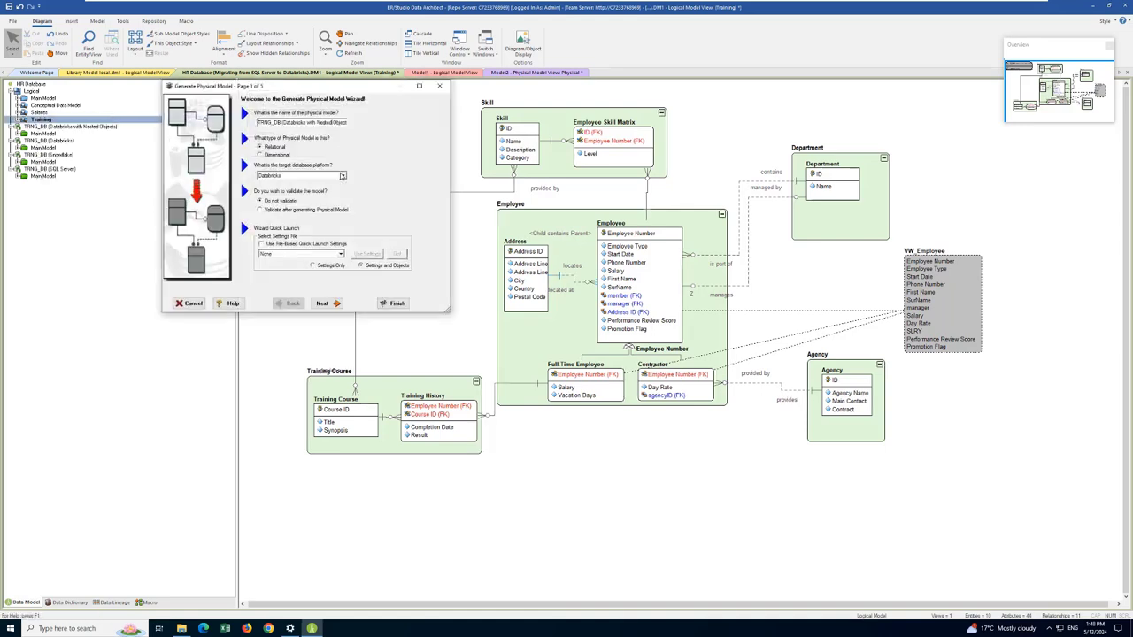
pyautogui.click(324, 303)
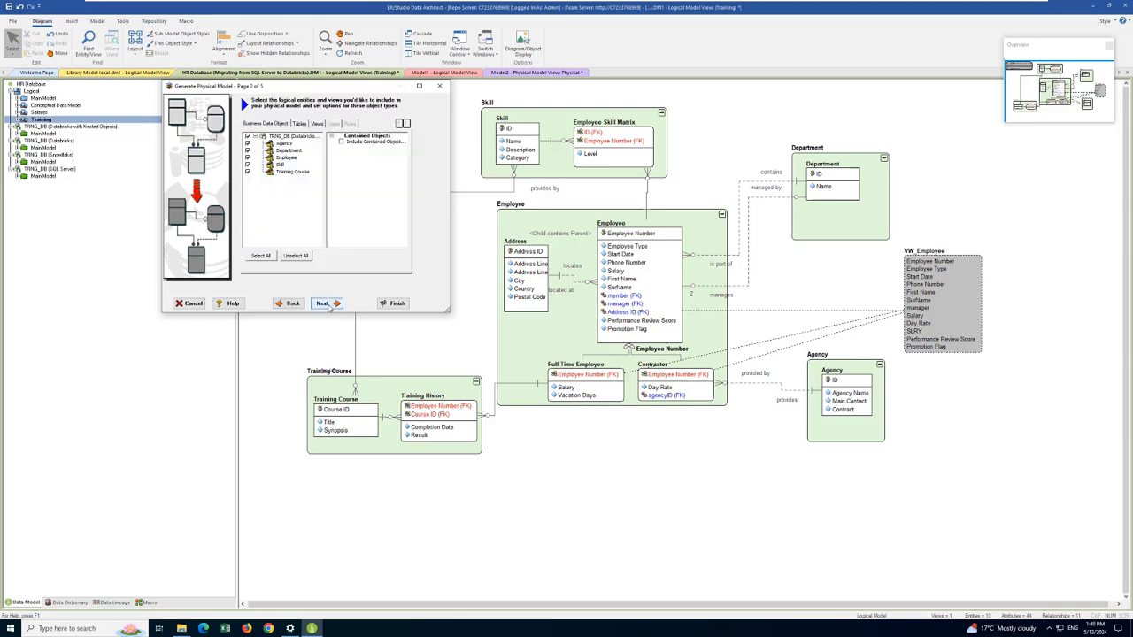
pyautogui.click(324, 303)
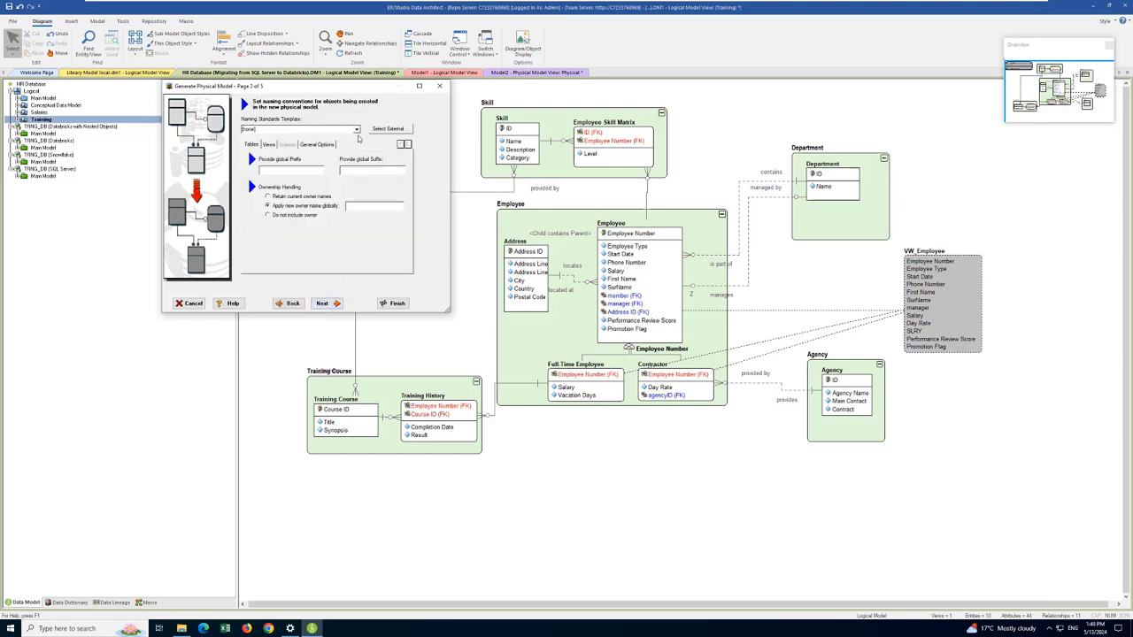
pyautogui.click(356, 130)
pyautogui.click(279, 140)
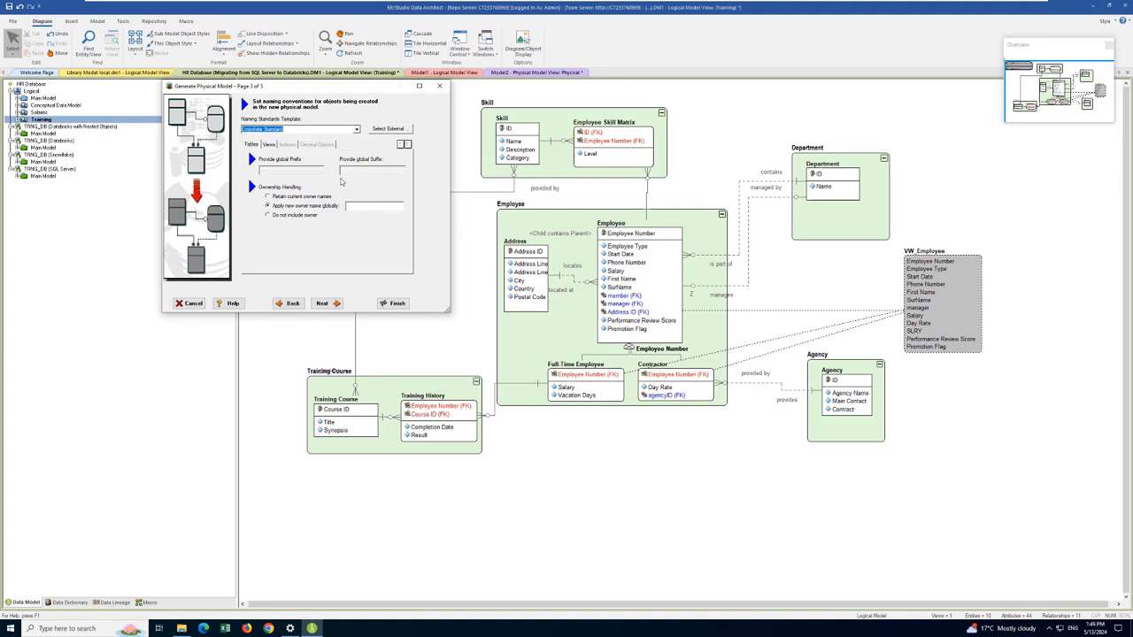
pyautogui.click(325, 303)
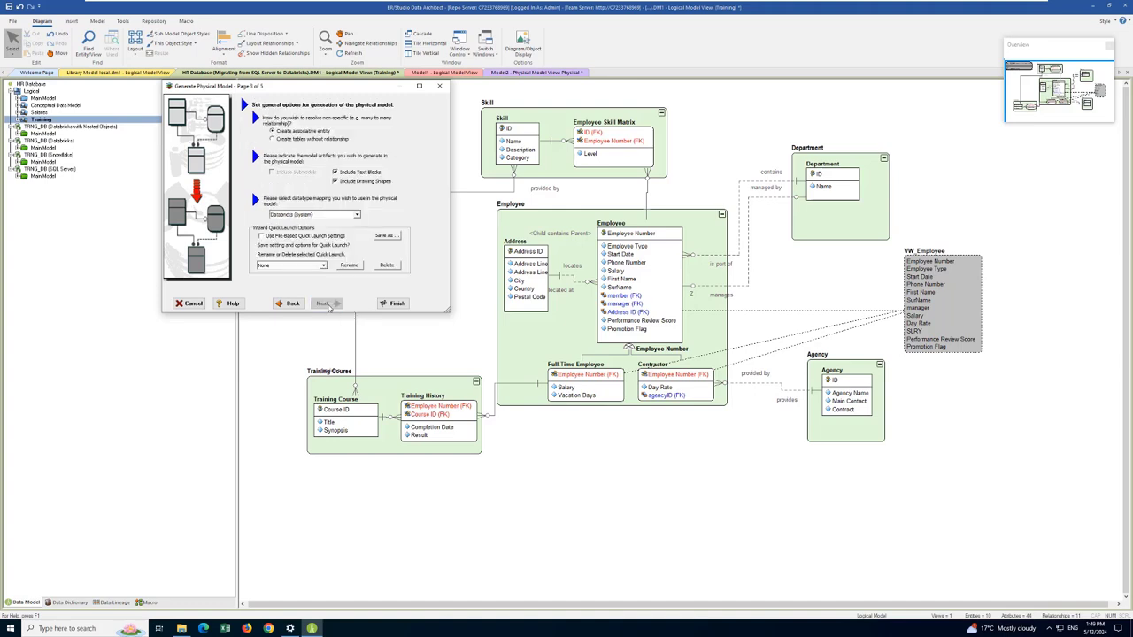
pyautogui.click(393, 303)
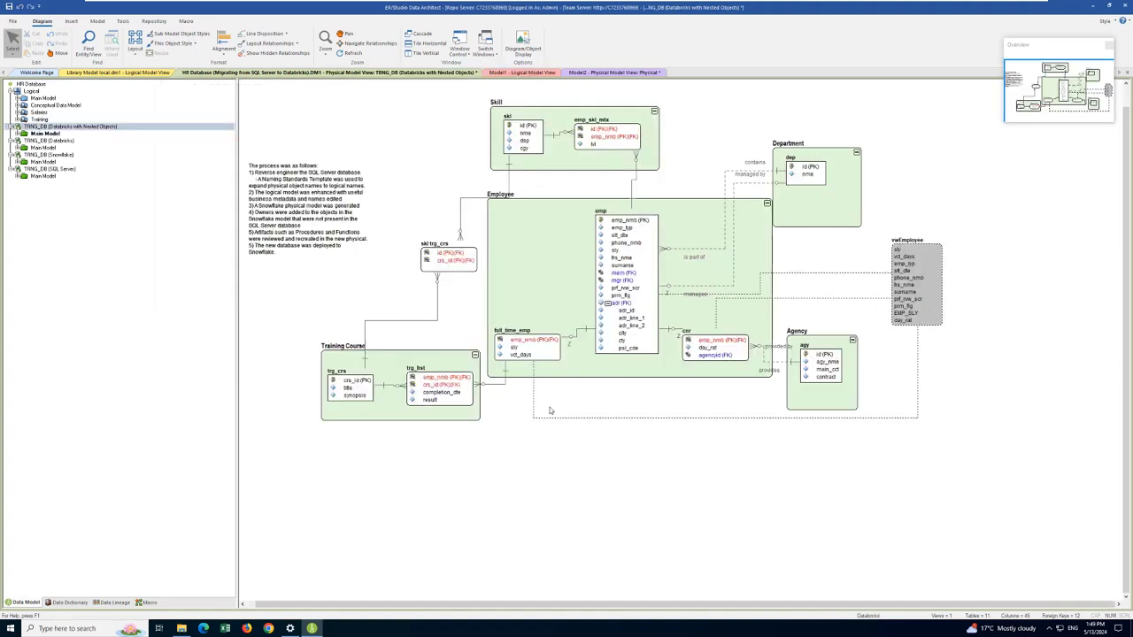
# Step: Open the physical emp table's properties and set emp_typ as its partition key
pyautogui.click(609, 304)
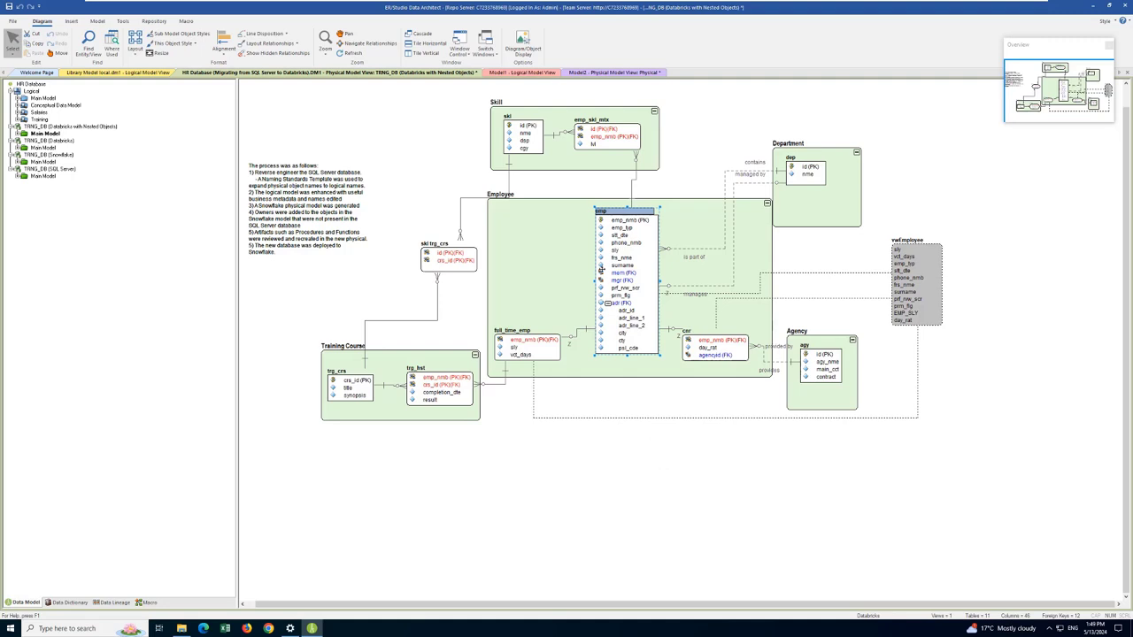
pyautogui.doubleClick(648, 275)
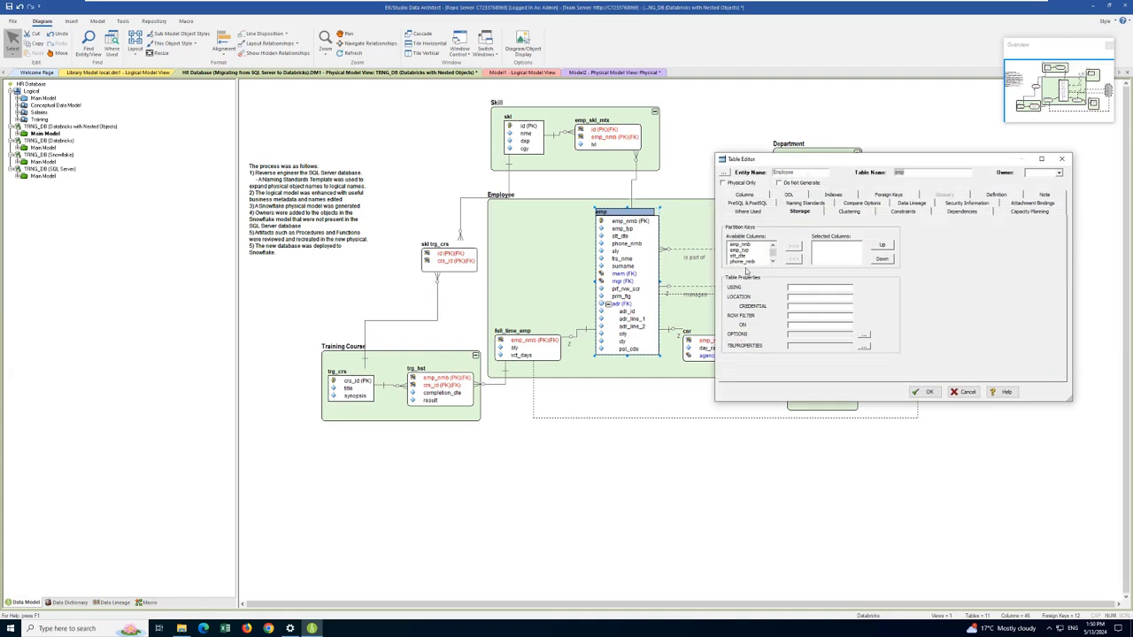
pyautogui.click(744, 251)
pyautogui.click(794, 247)
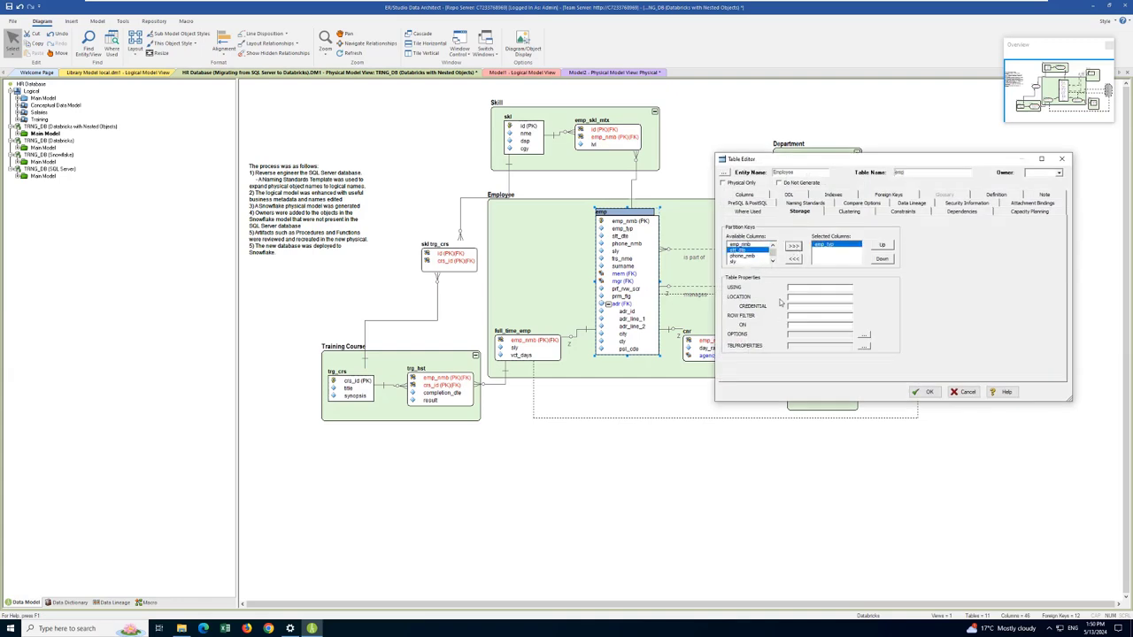
# Step: Set emp_typ and phone_nmb as the emp table's clustering keys
pyautogui.click(858, 213)
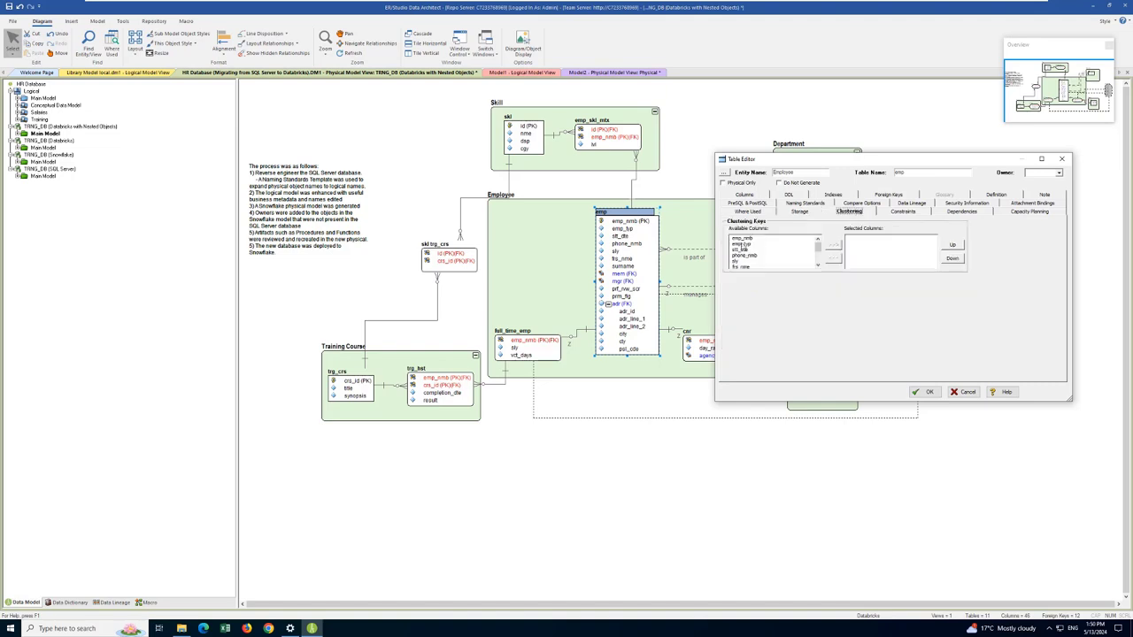
pyautogui.click(745, 245)
pyautogui.click(832, 245)
# Step: Add an index to the emp table with emp_nmb as its key column
pyautogui.click(833, 194)
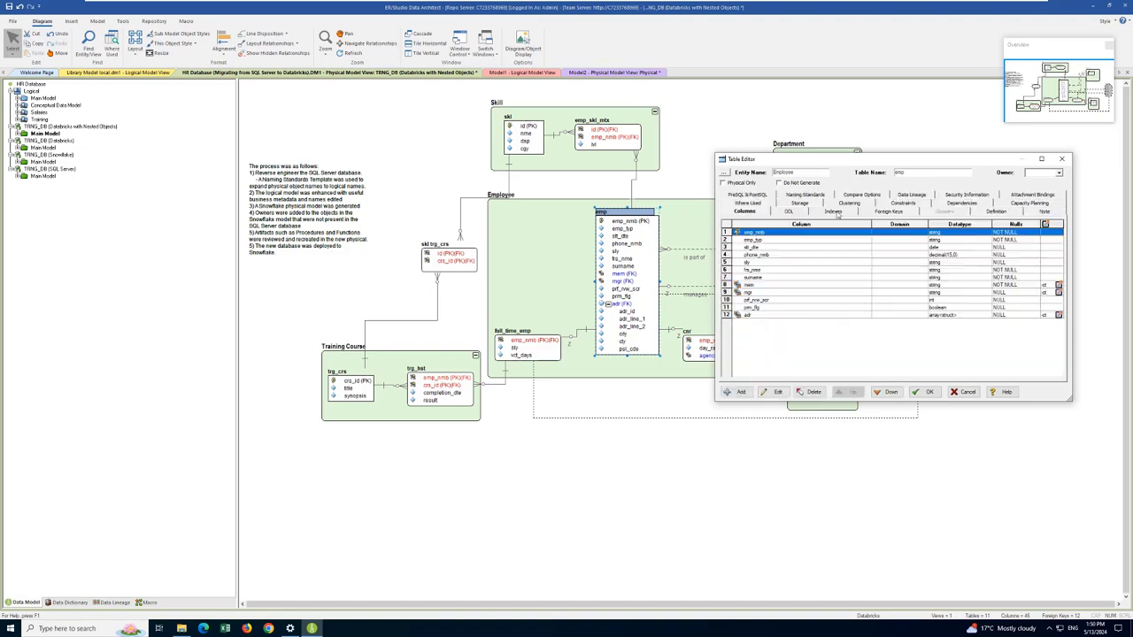
pyautogui.click(741, 392)
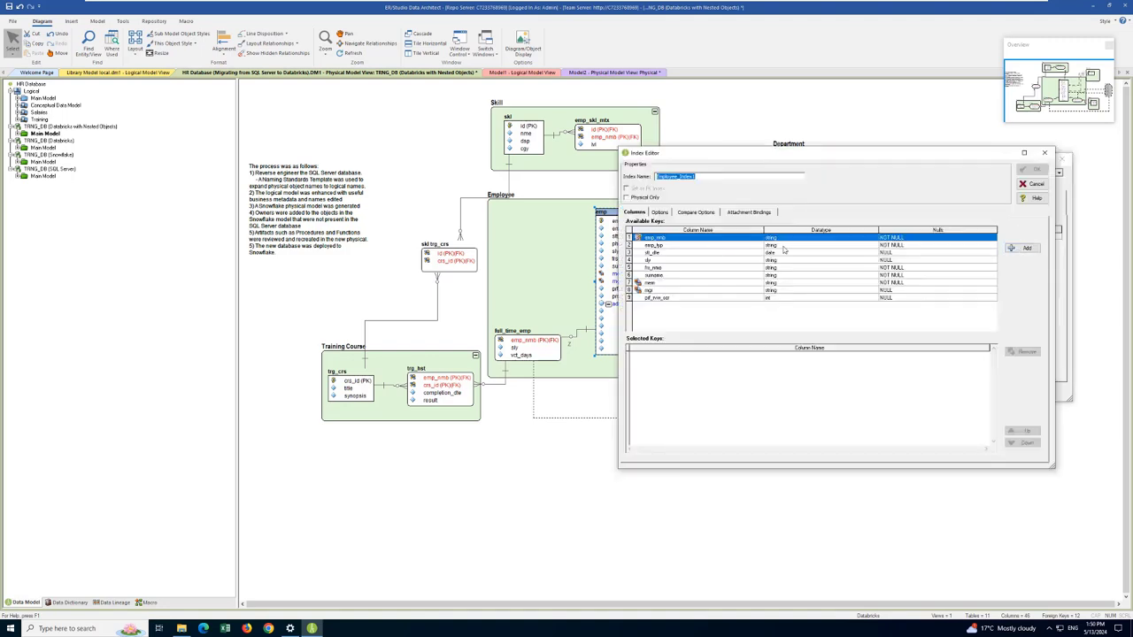
pyautogui.click(1014, 249)
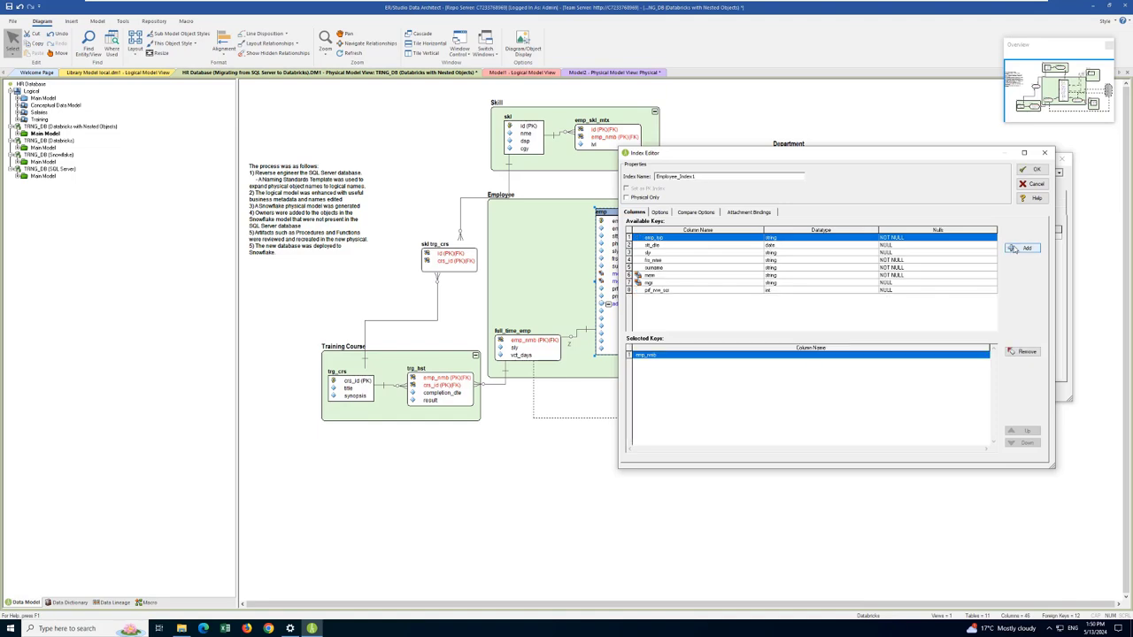
pyautogui.click(1031, 169)
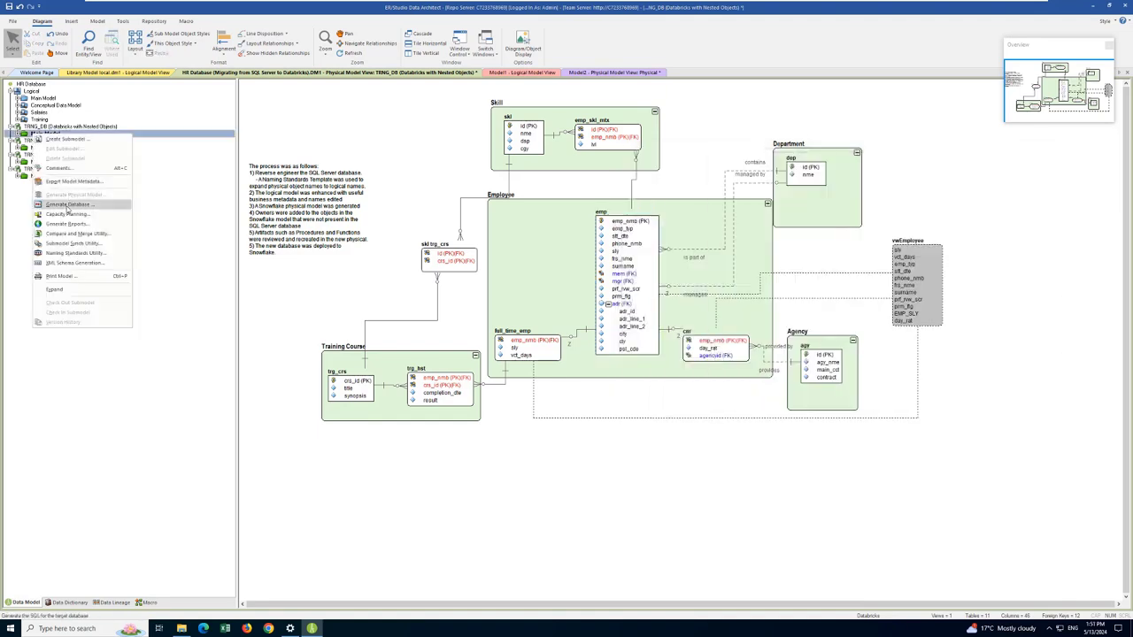
# Step: Start DDL generation for the nested-objects Databricks model without choosing a catalog, and examine the SQL preview's emp table definition, partitioning and clustering
pyautogui.click(67, 204)
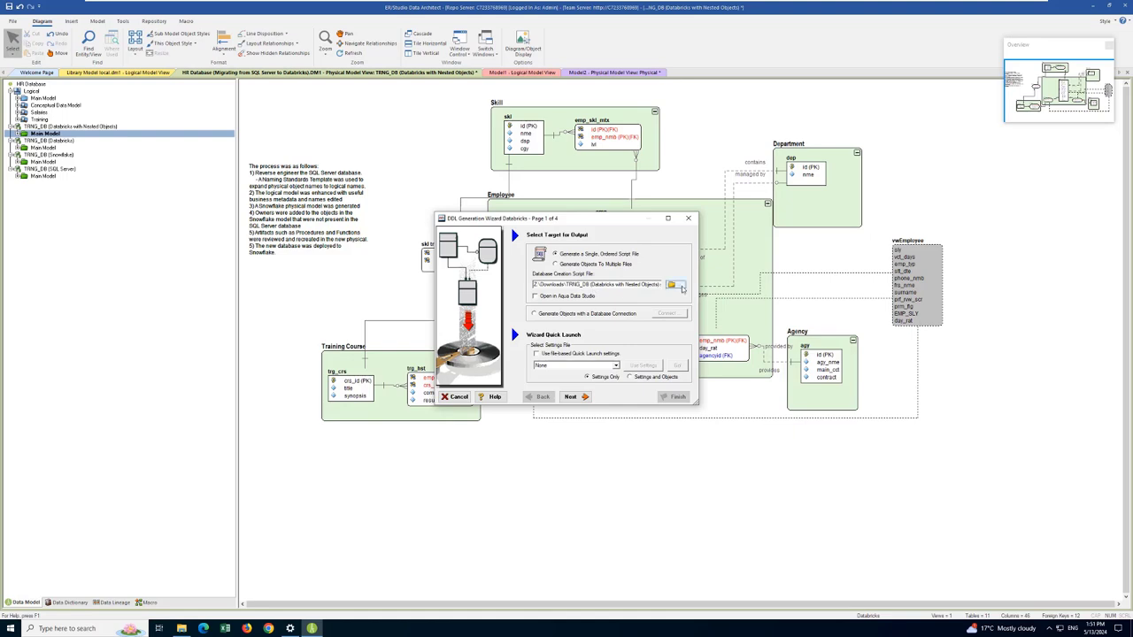
pyautogui.click(572, 397)
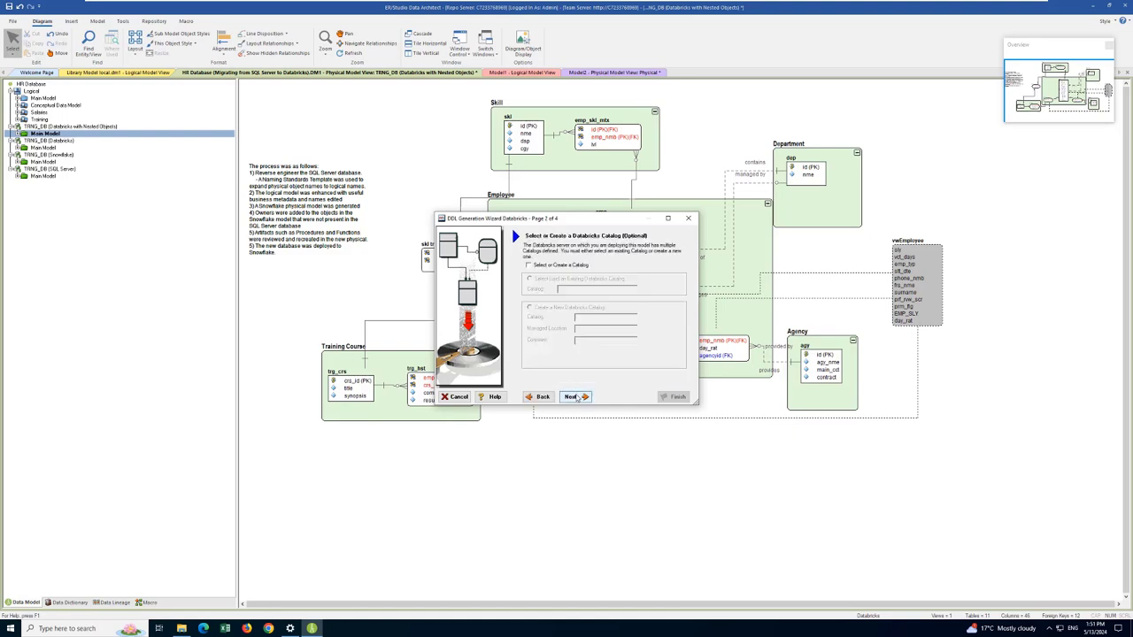
pyautogui.click(572, 396)
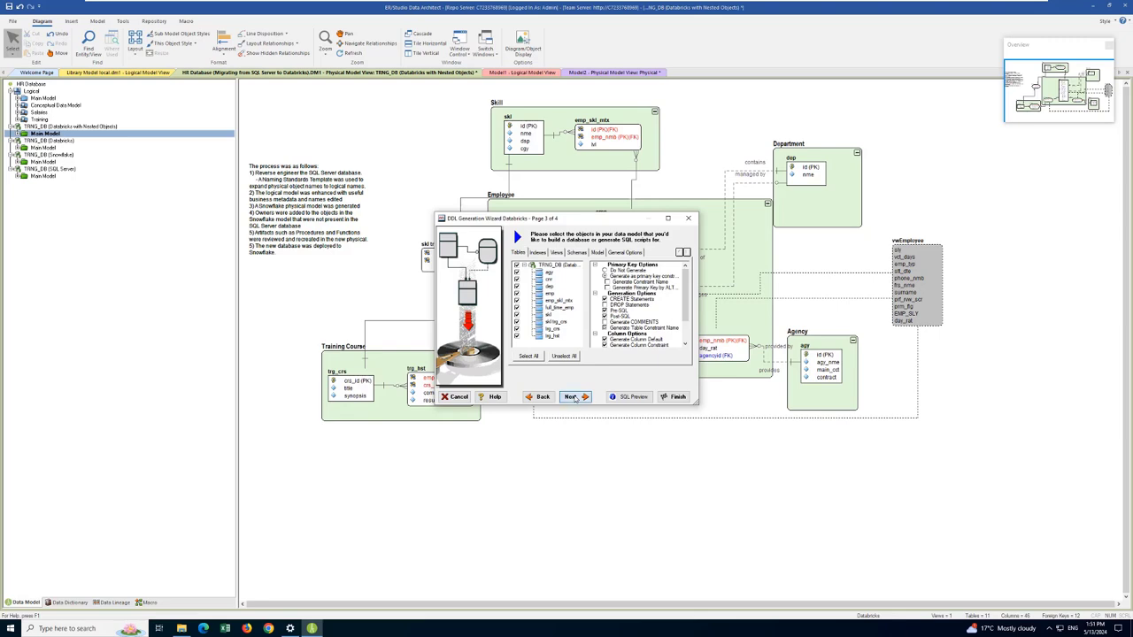
pyautogui.click(629, 397)
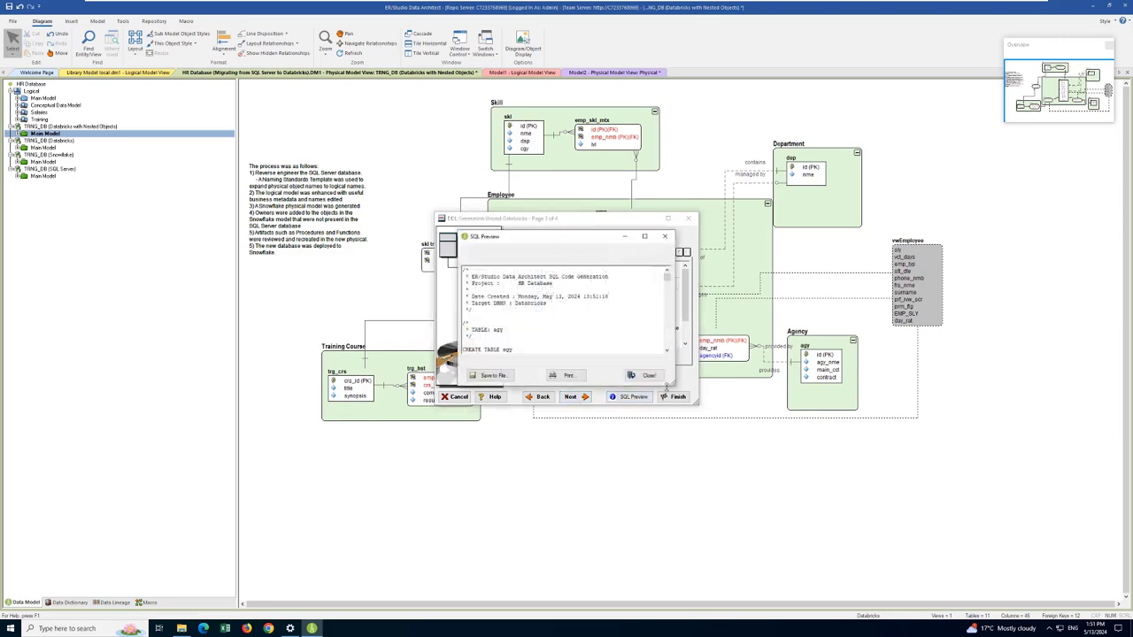
pyautogui.click(644, 237)
pyautogui.scroll(-1, 20, 411)
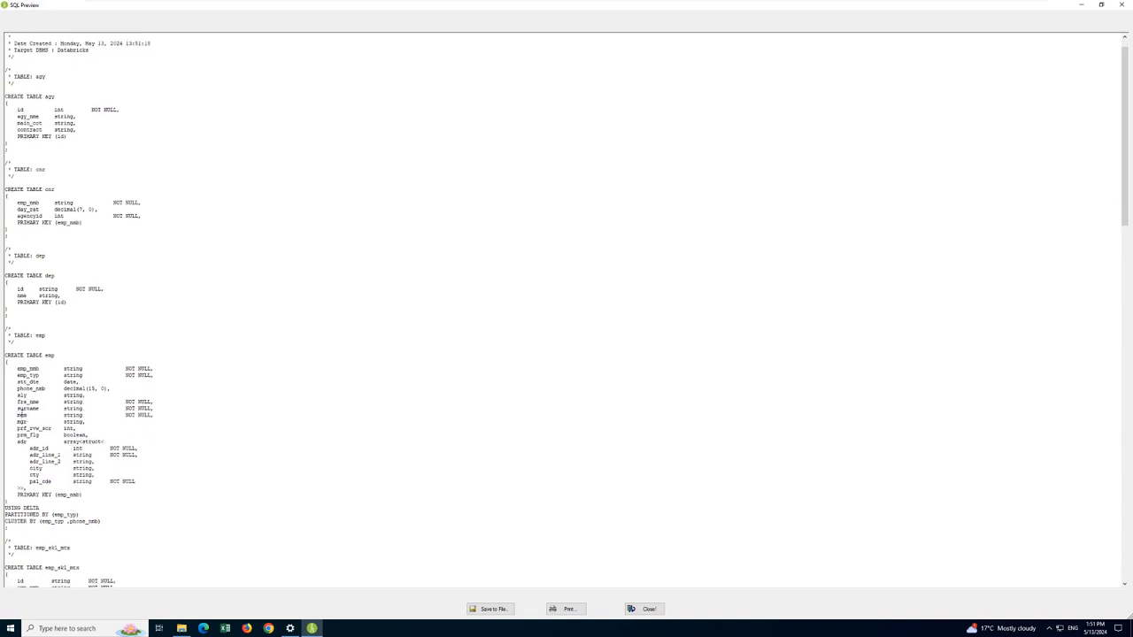